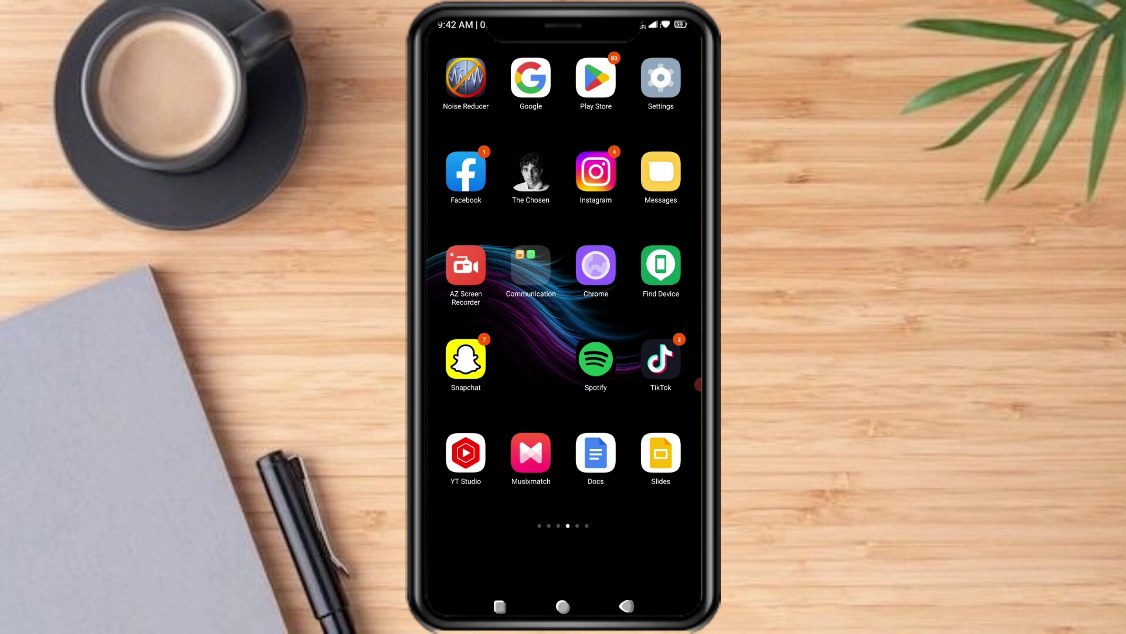
- Launch Chrome and go to wix.com to reach the My Sites dashboard
left_click(595, 265)
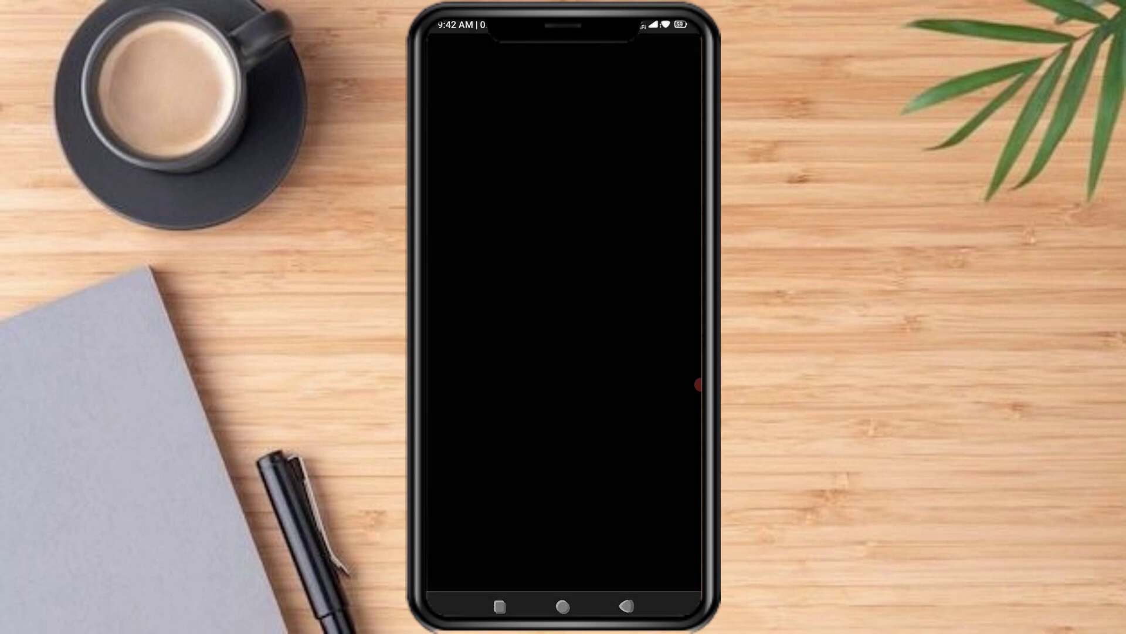
left_click(541, 54)
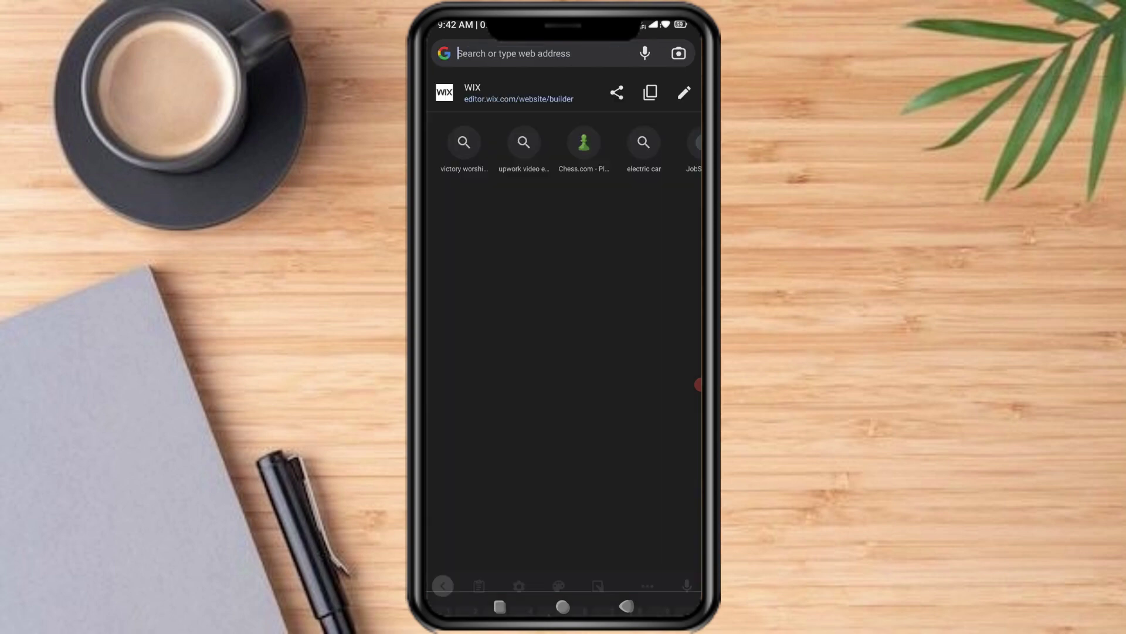
type("w")
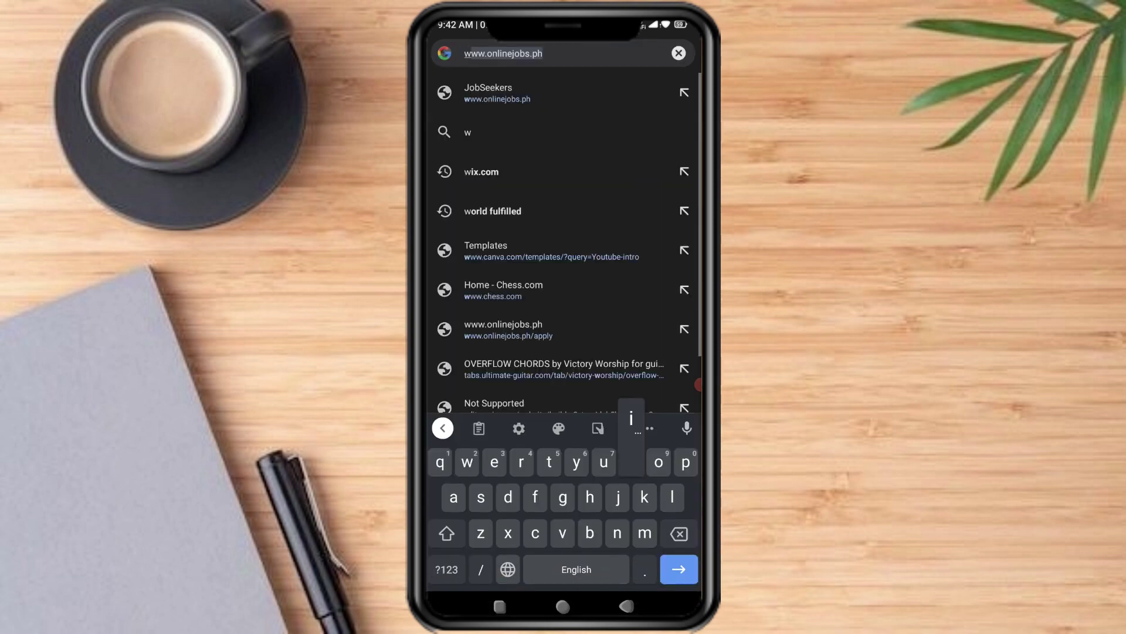
type("ix.com")
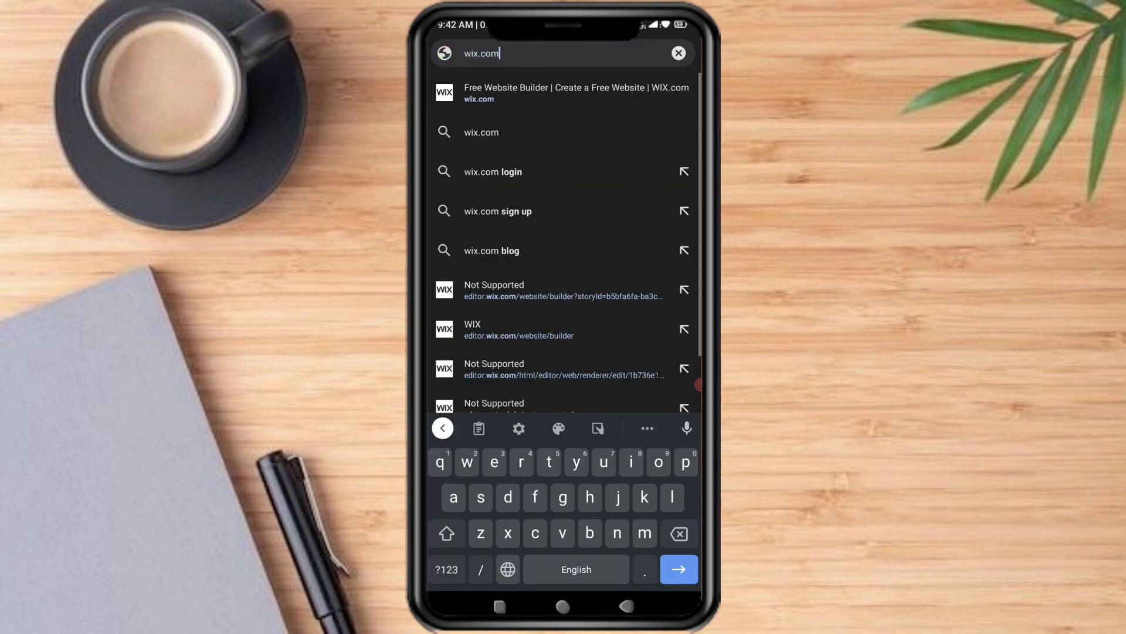
key("Return")
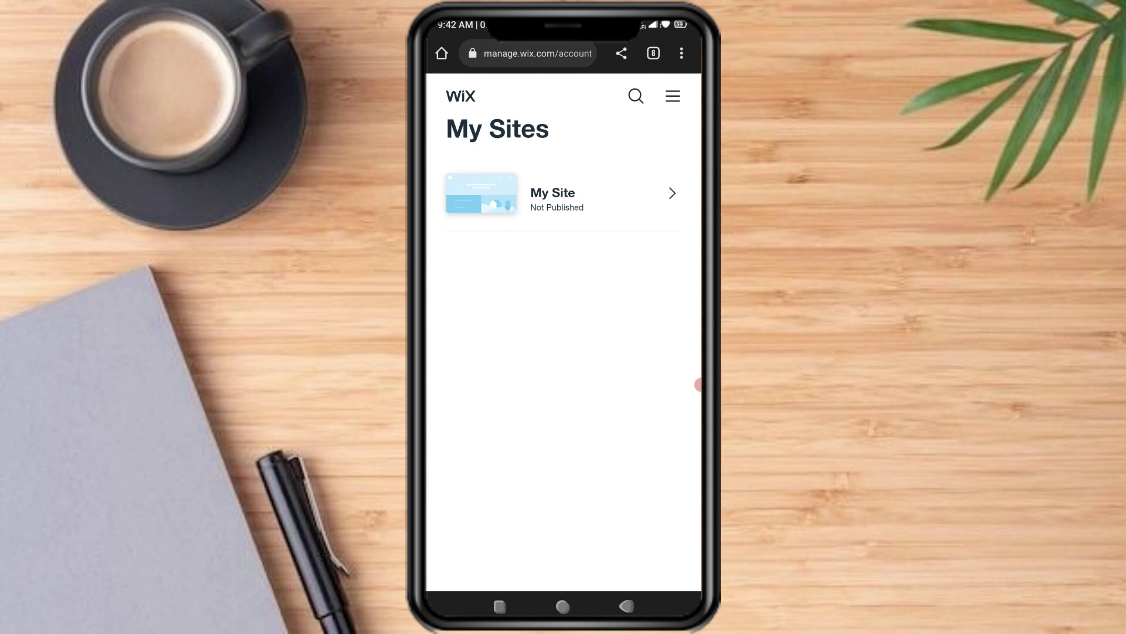
- Turn on Chrome's Desktop site option to view the Wix dashboard
left_click(681, 52)
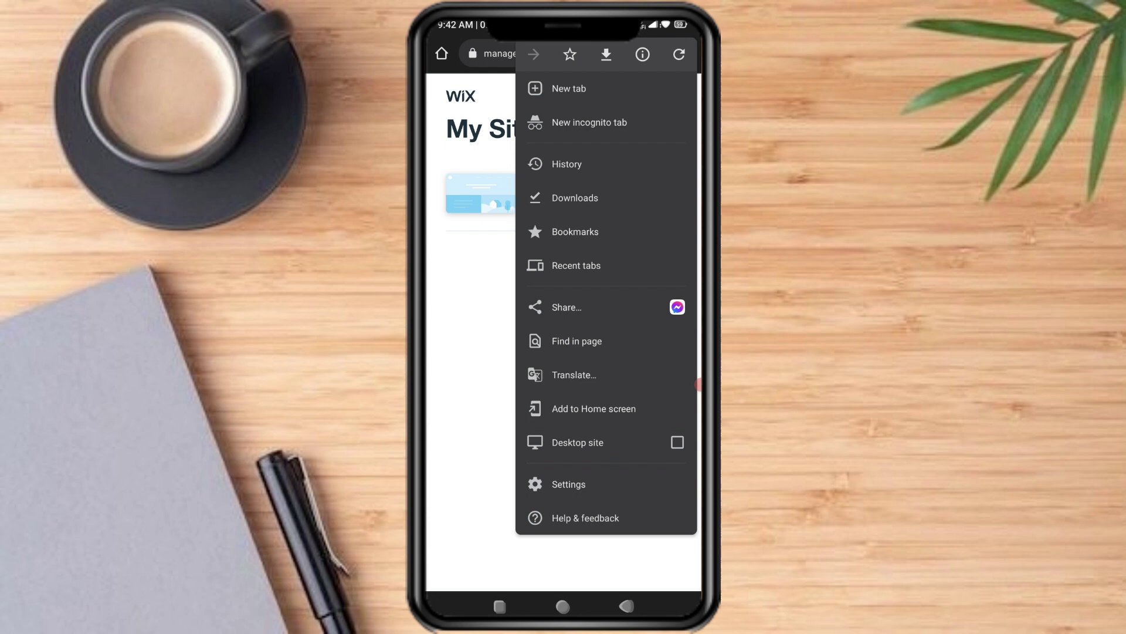
left_click(578, 442)
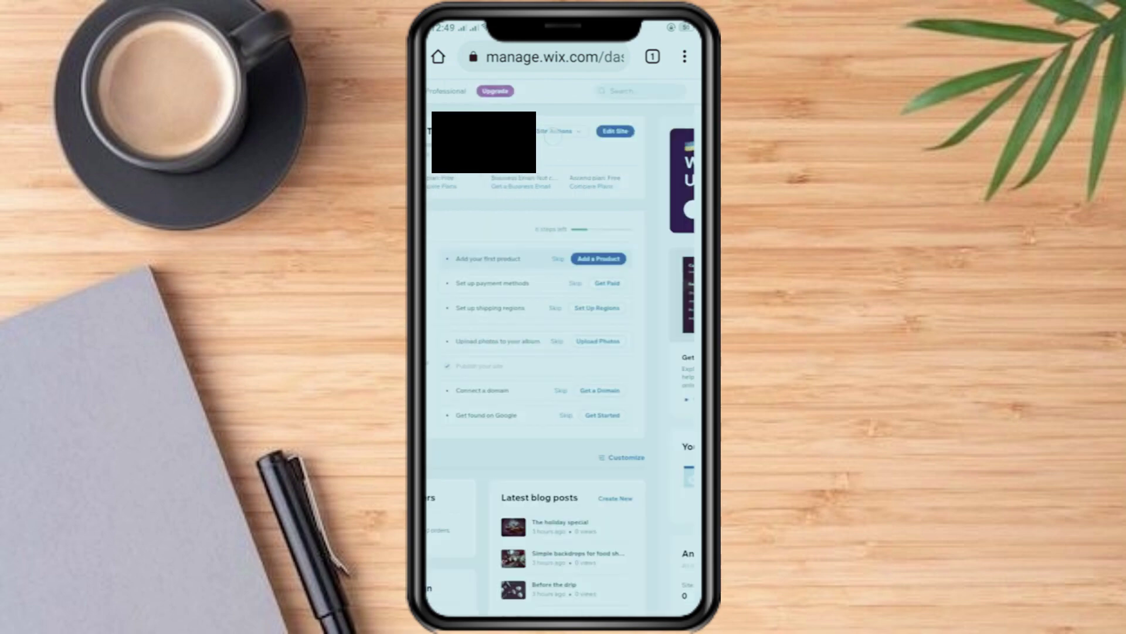
- Choose Move to Trash from the Site Actions dropdown
left_click(556, 131)
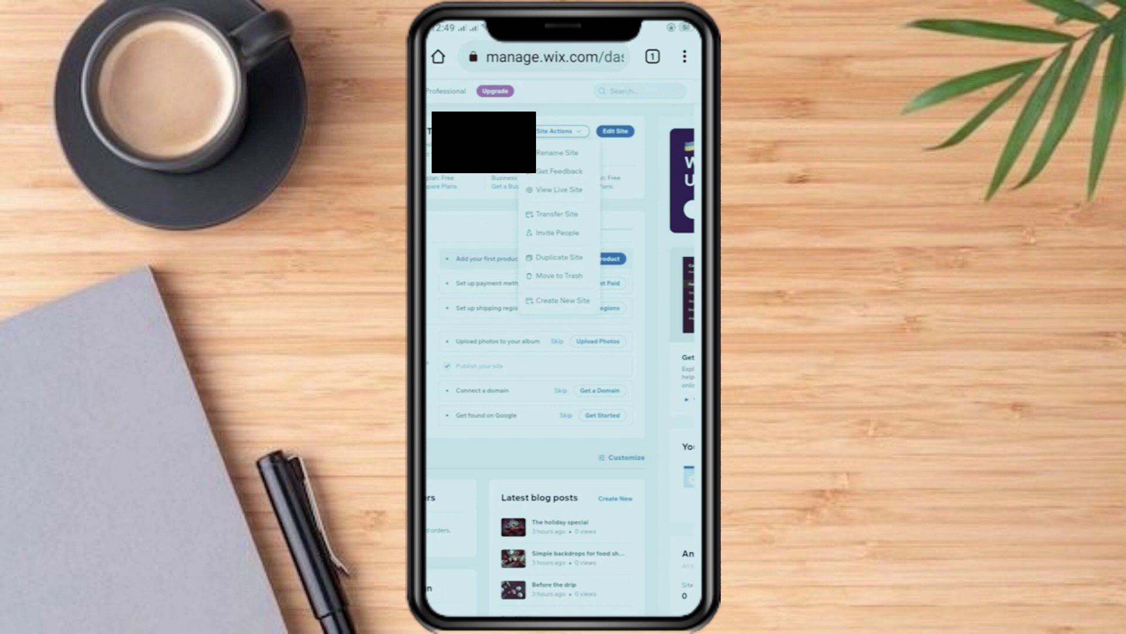
left_click(558, 276)
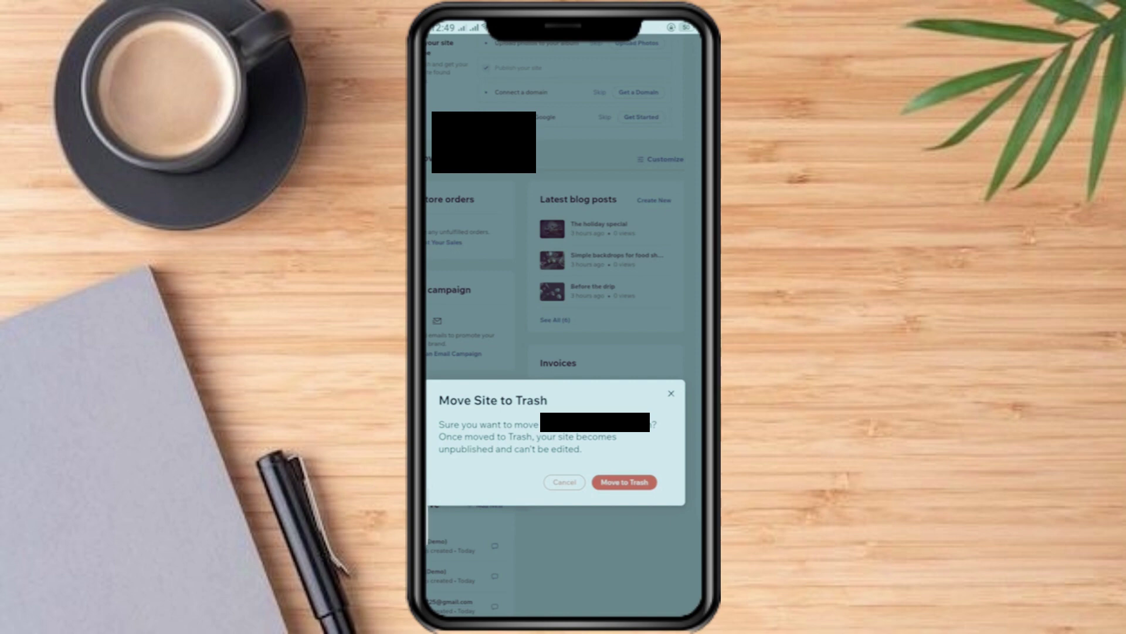
- Confirm Move to Trash in the warning dialog
left_click(625, 482)
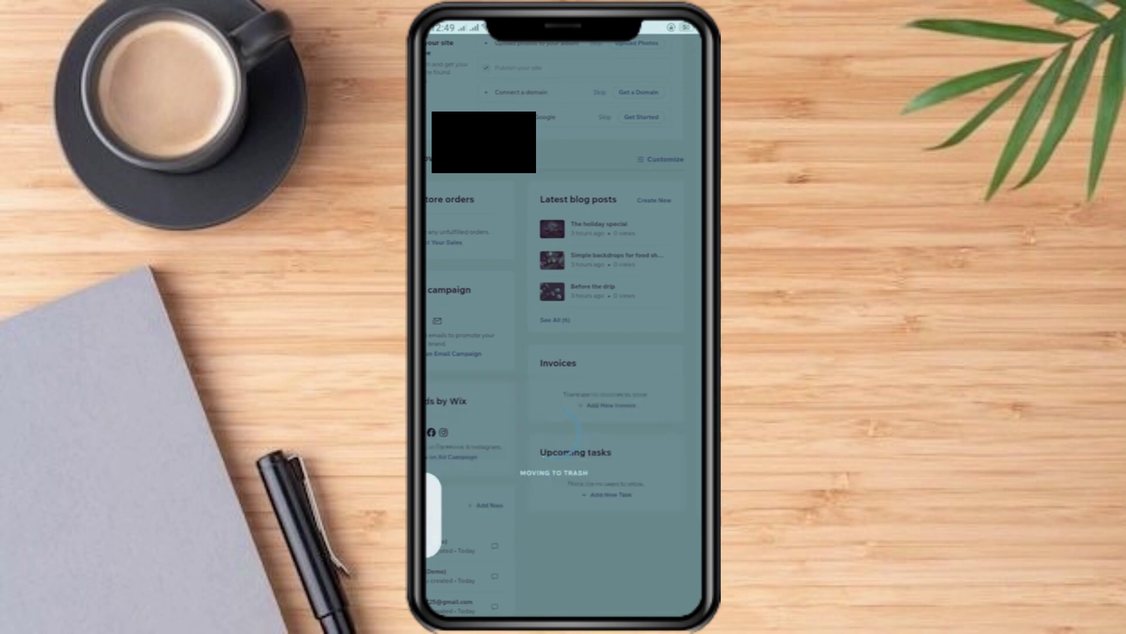